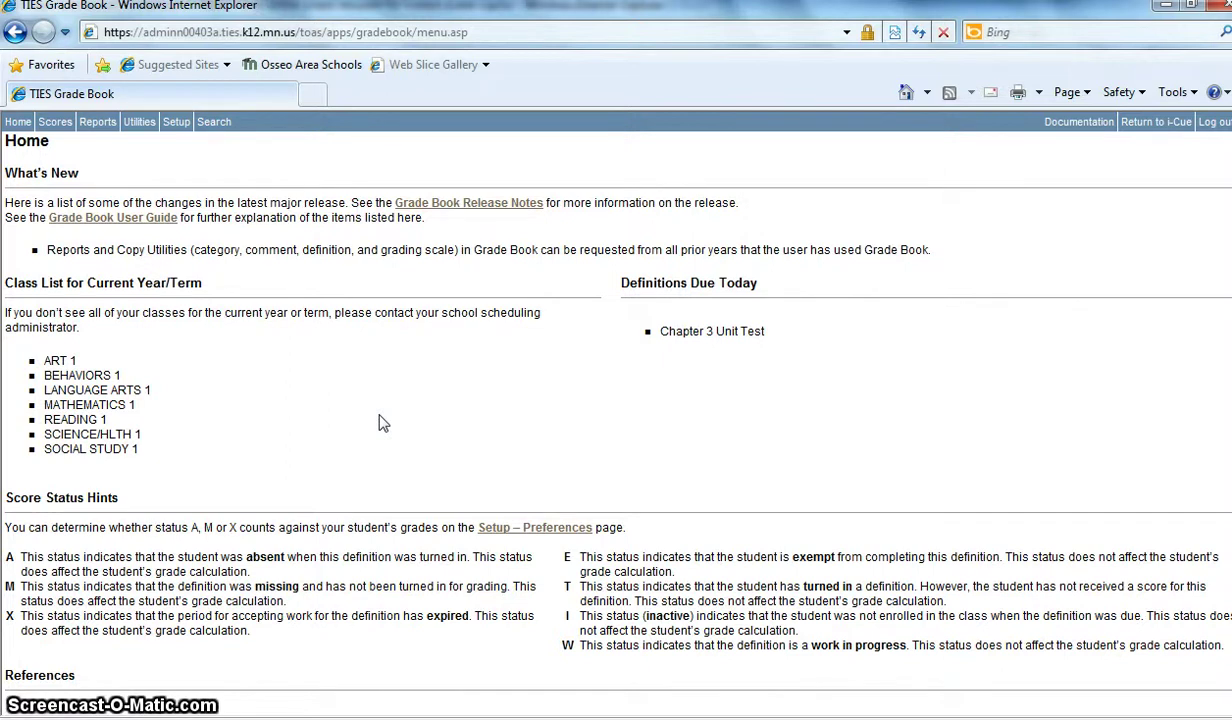
Step: From the Scores menu, show Social Study 1's empty definitions list and its Action choices
left_click(58, 125)
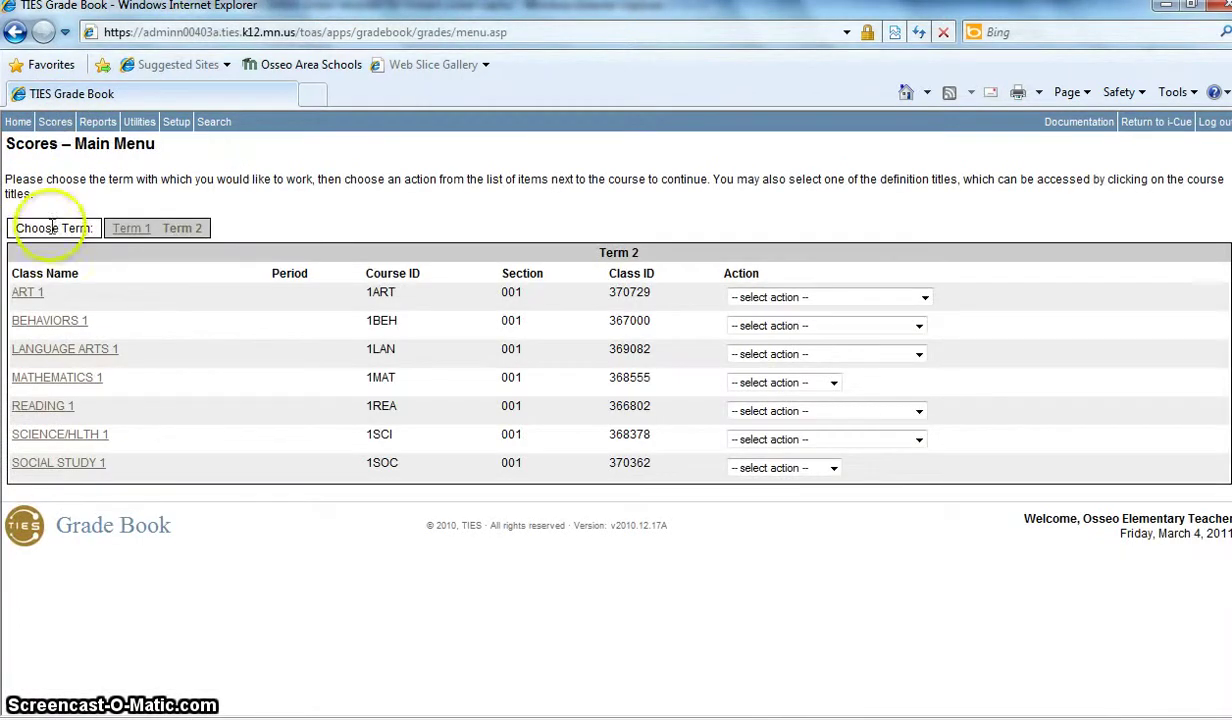
left_click(66, 468)
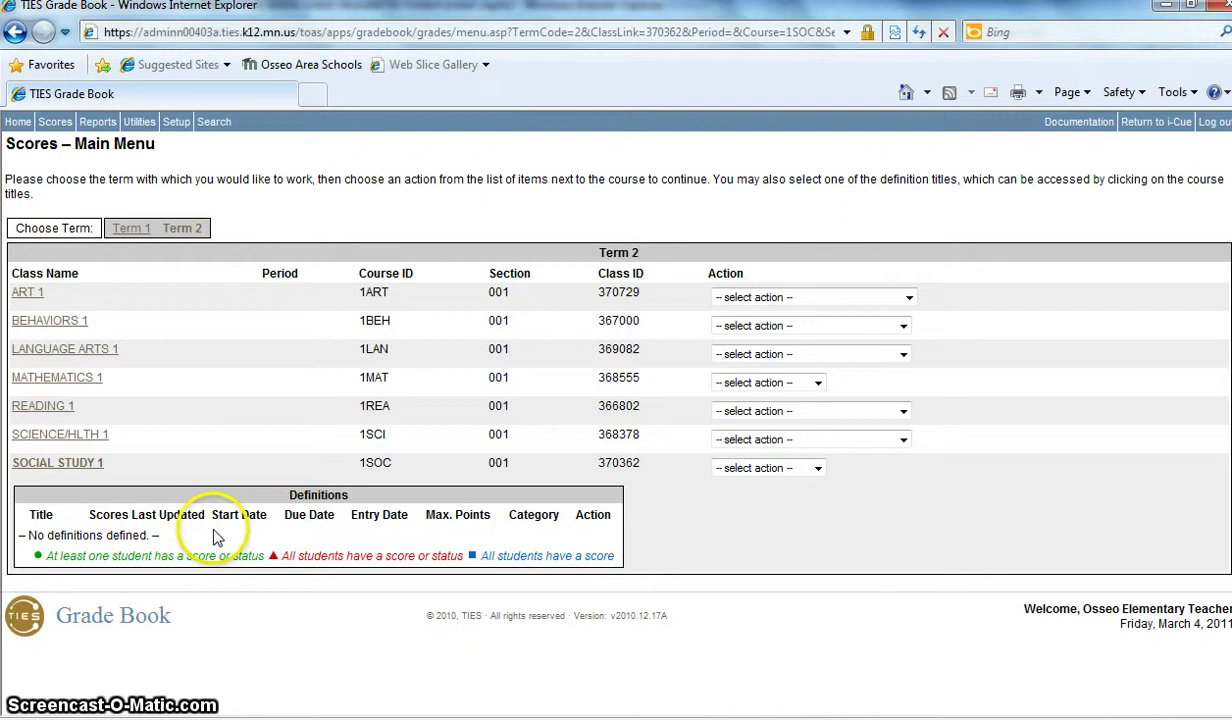
left_click(818, 470)
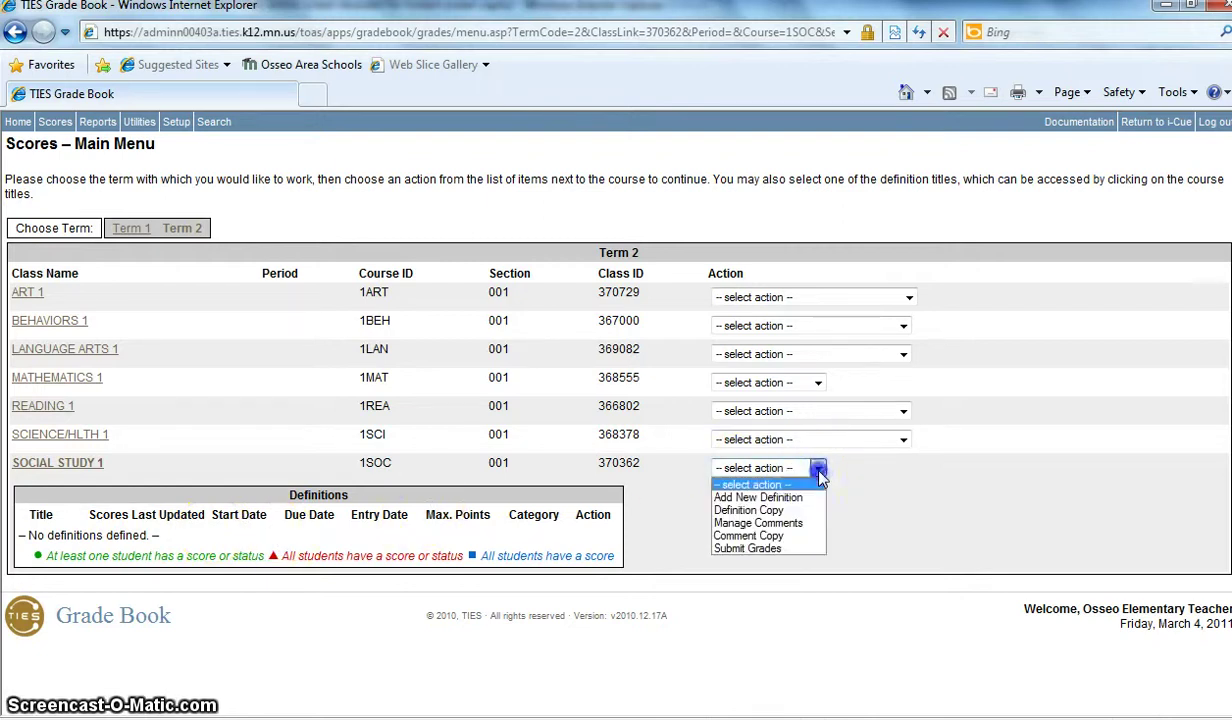
Step: Add a definition titled 'Chapter 3 Unit Test', category Summative, maximum points 50
left_click(760, 497)
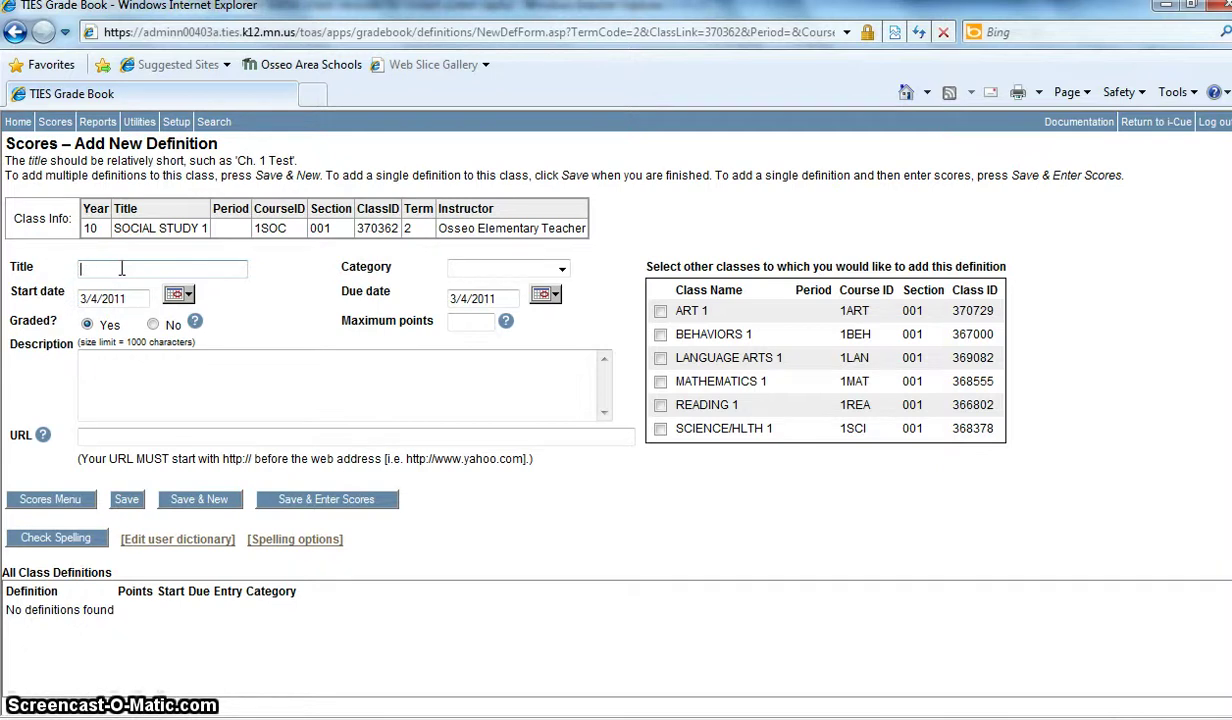
type("Chapter 3 Unit Test")
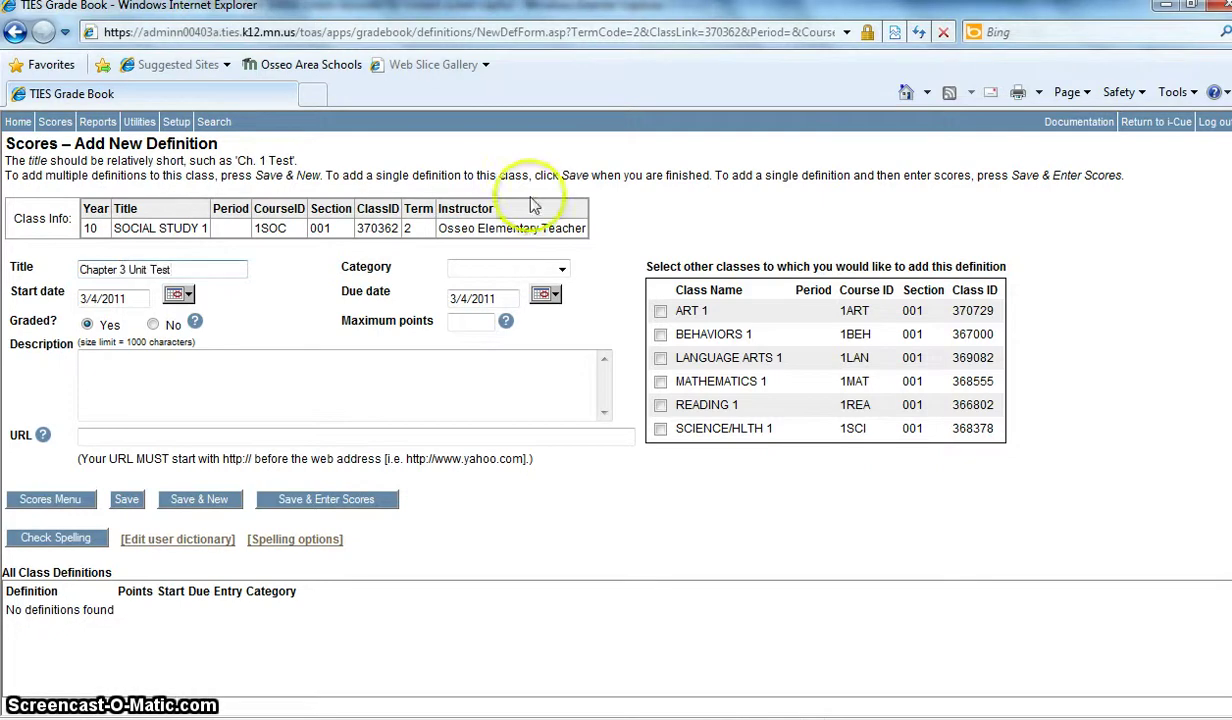
left_click(562, 270)
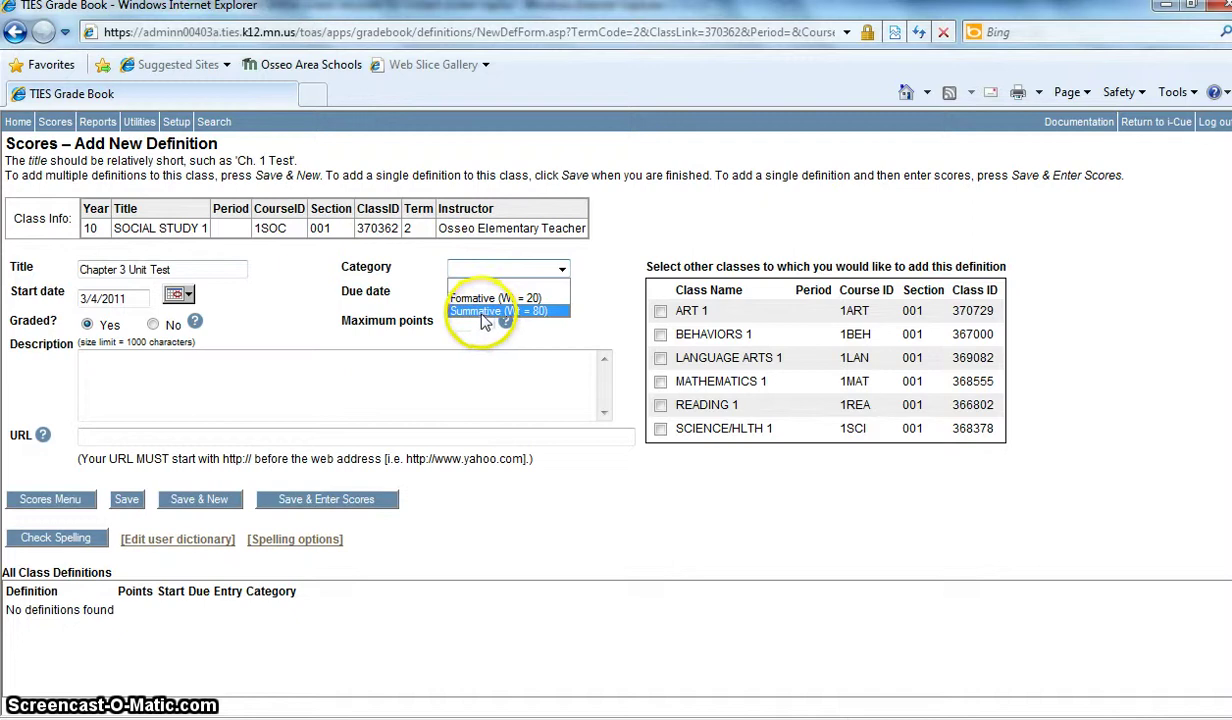
left_click(483, 312)
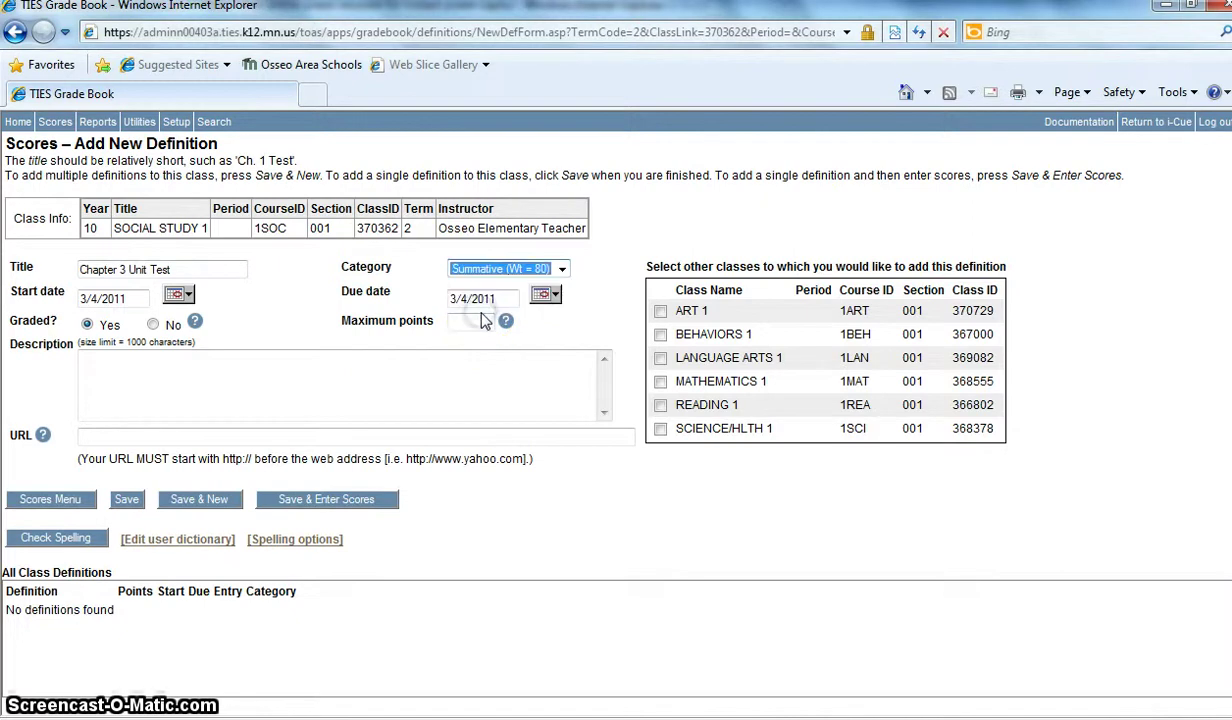
left_click(465, 322)
type("50")
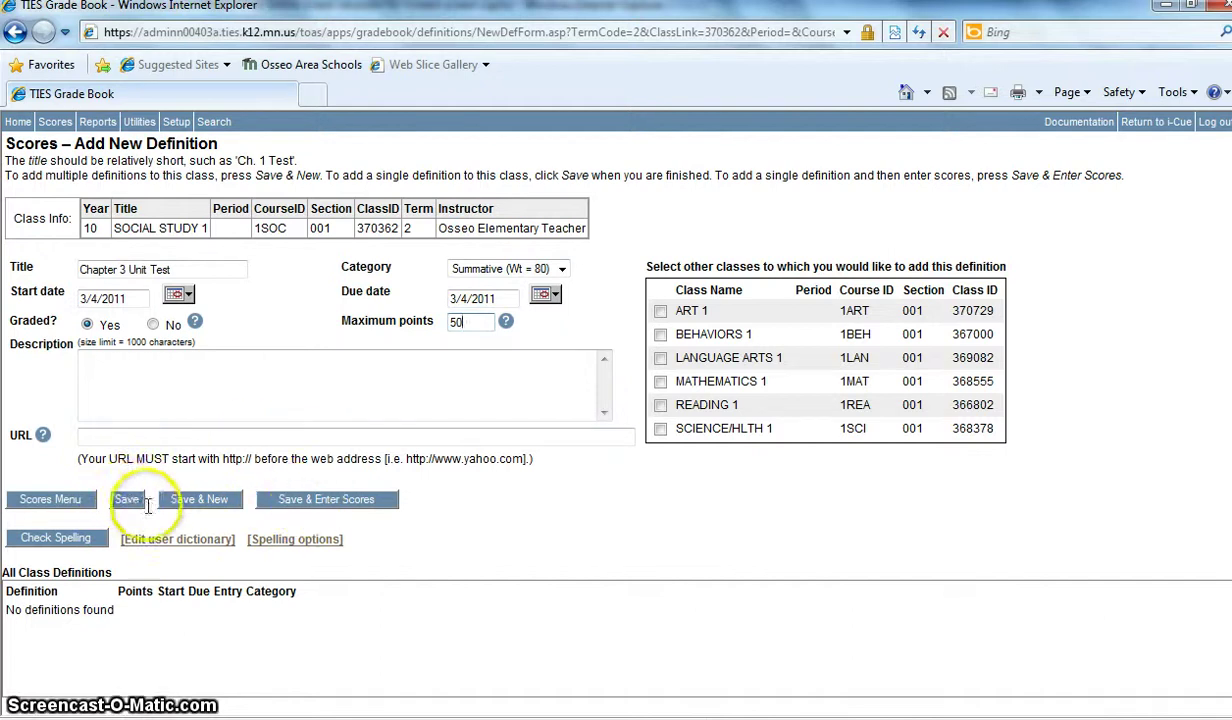
Step: Save the Chapter 3 Unit Test definition and enter scores 40, 44 and 35 for the first three students
left_click(308, 502)
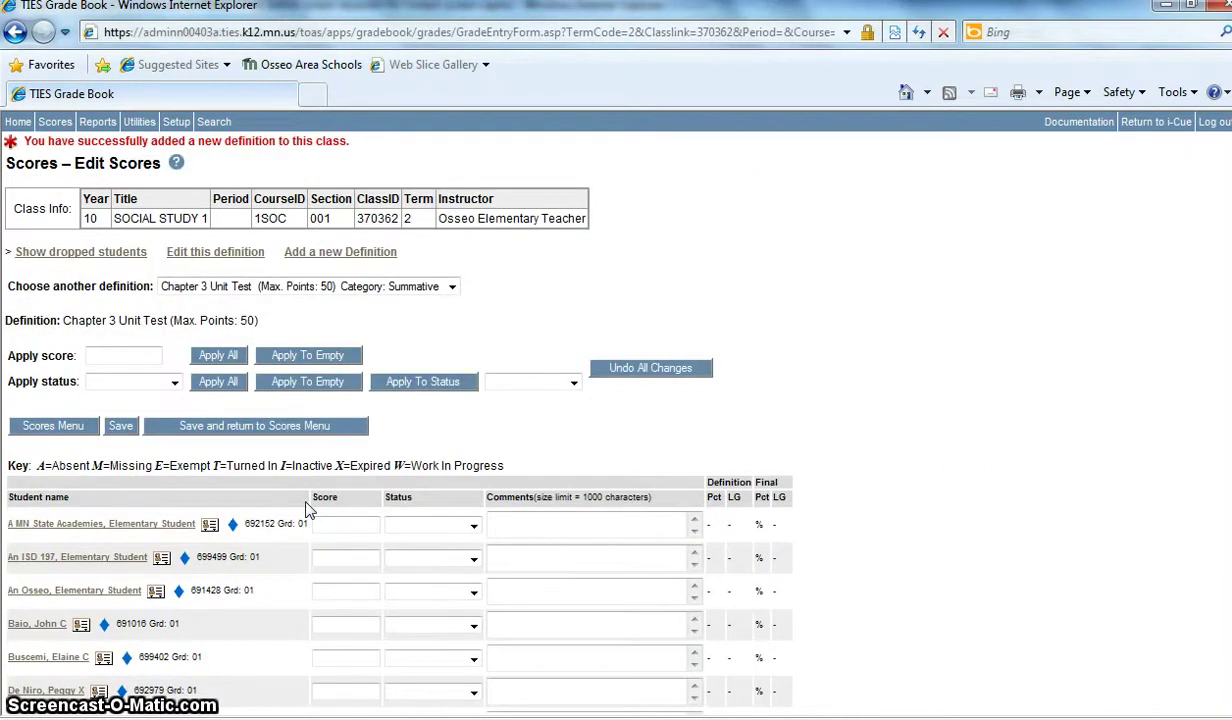
scroll(698, 383, "down", 1)
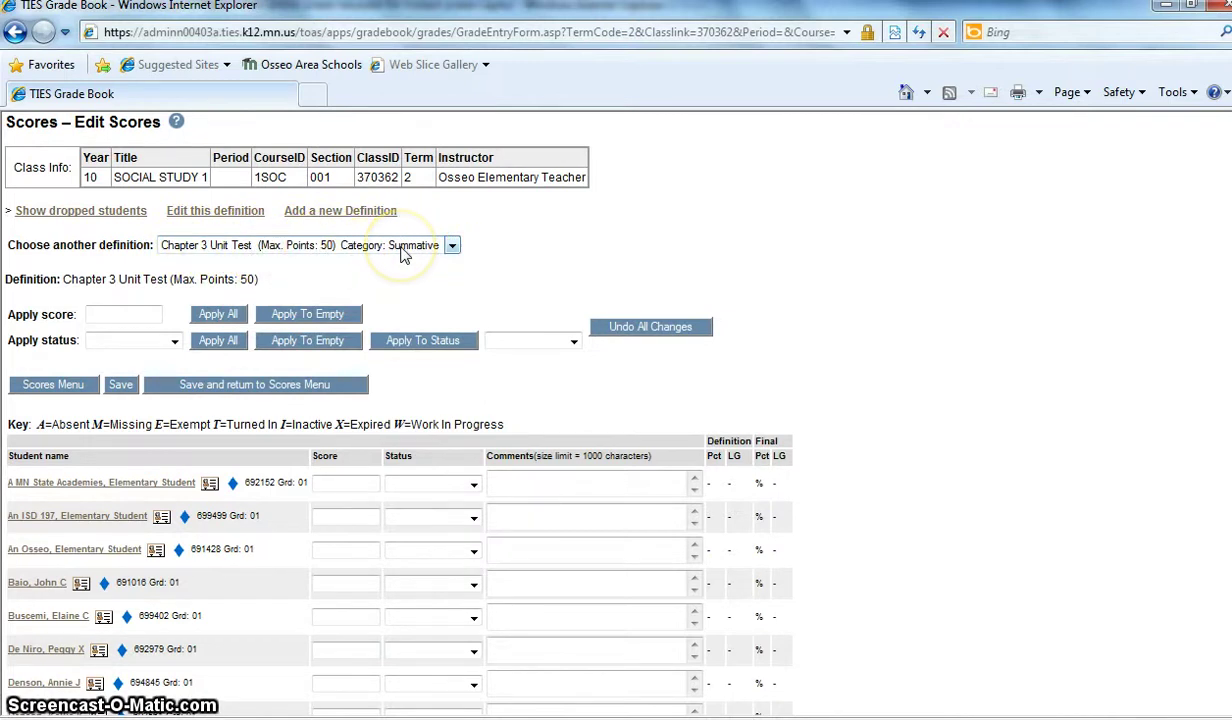
left_click(339, 482)
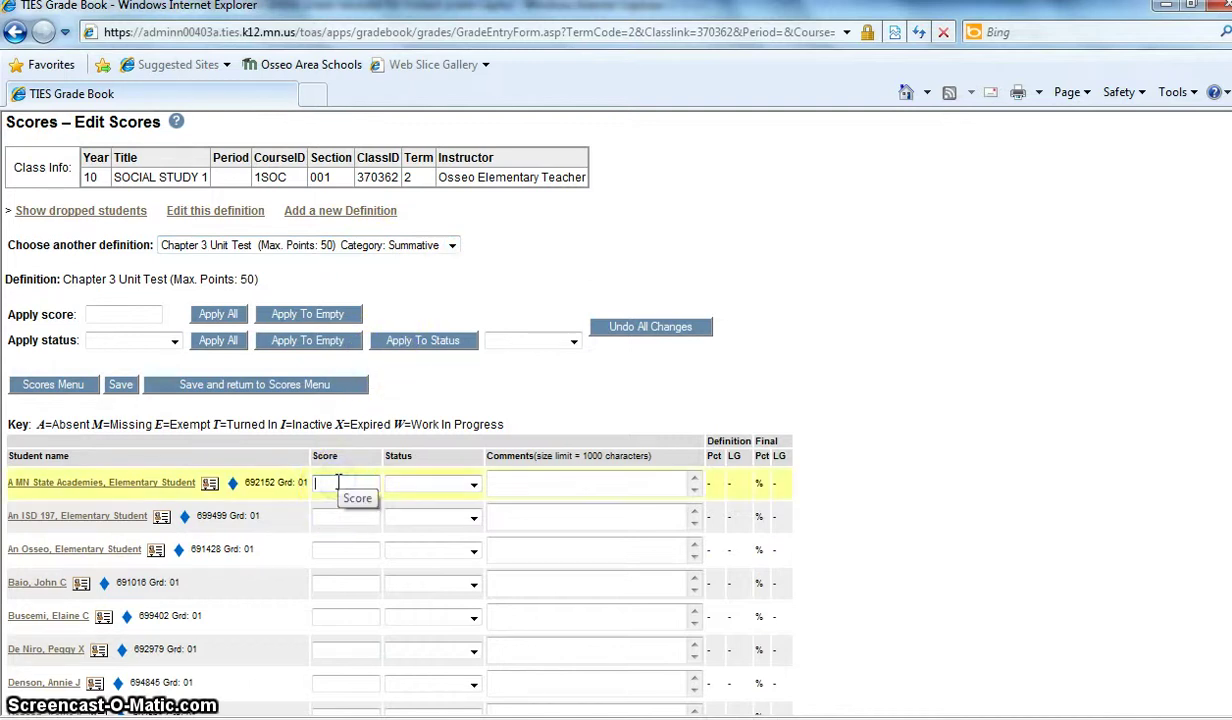
type("40")
left_click(340, 516)
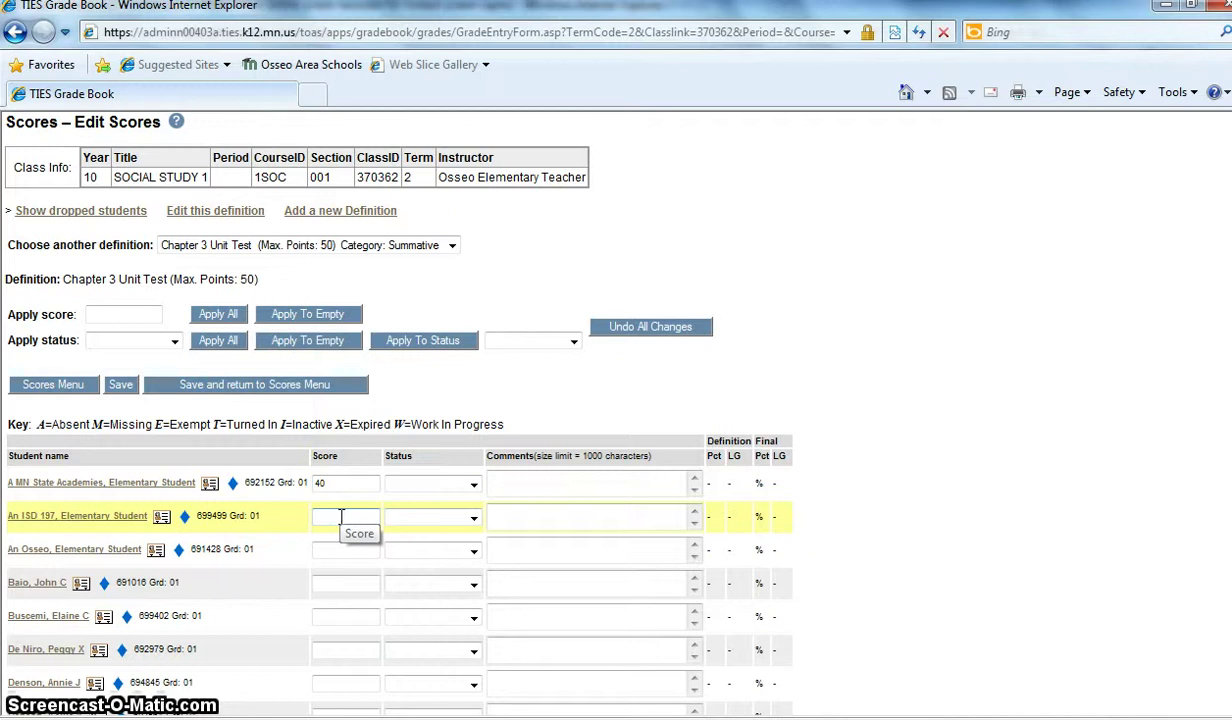
type("44")
left_click(322, 552)
type("35")
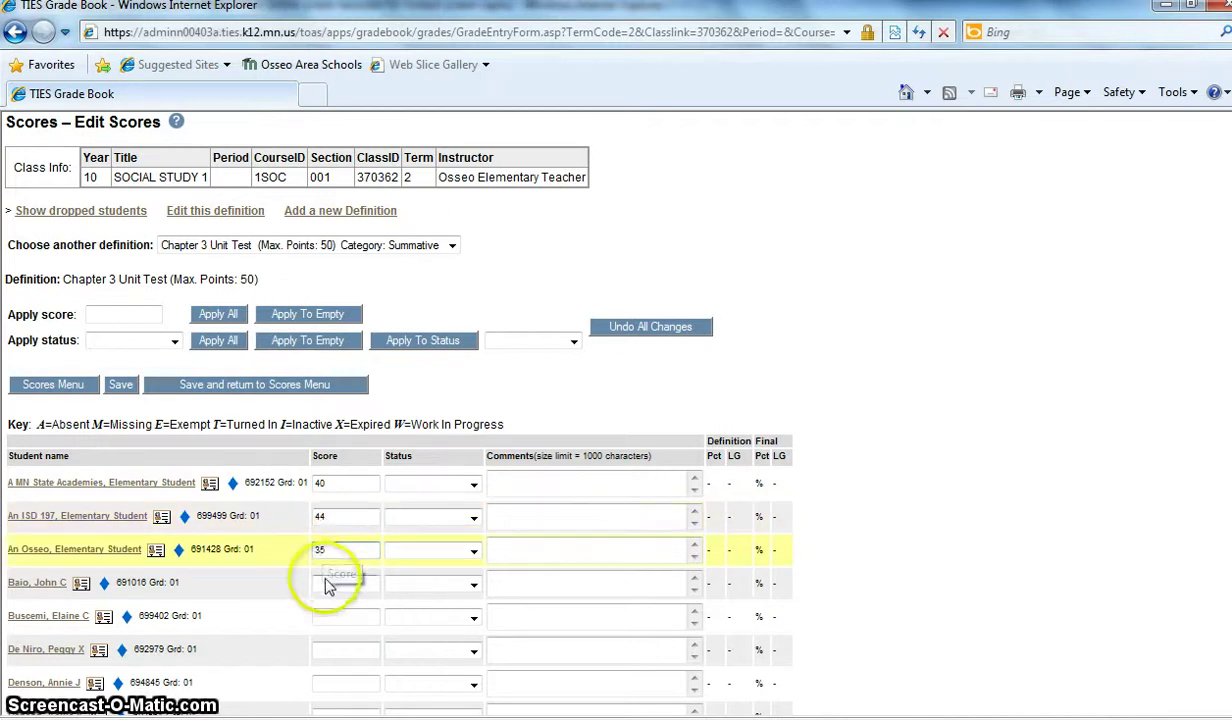
left_click(327, 586)
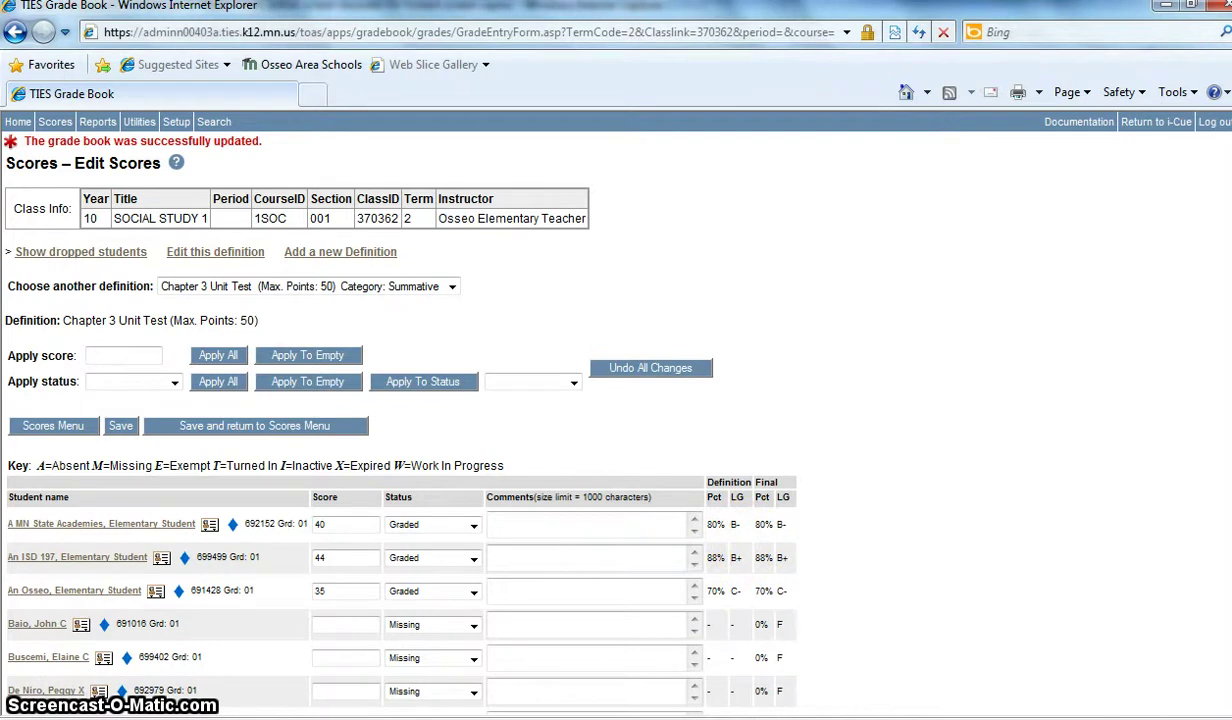
scroll(600, 400, "down", 2)
scroll(600, 400, "up", 2)
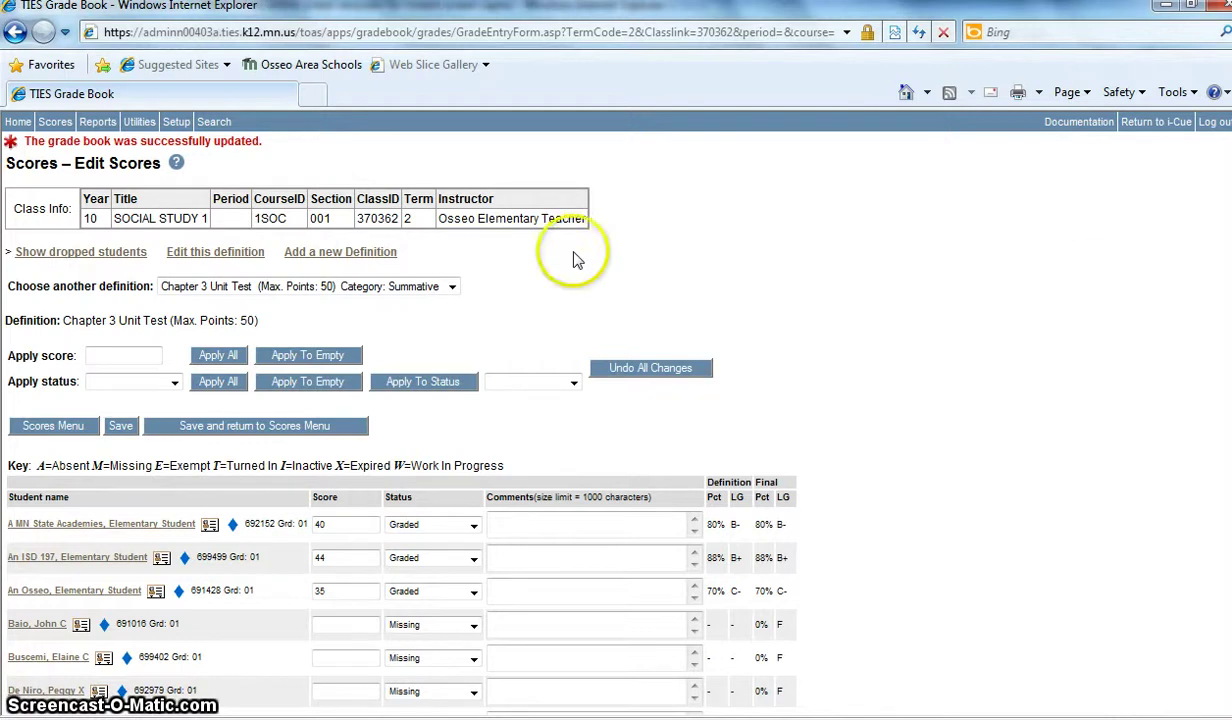
Step: Return to Social Study 1's definitions and start a blank new definition from its Action list
left_click(50, 124)
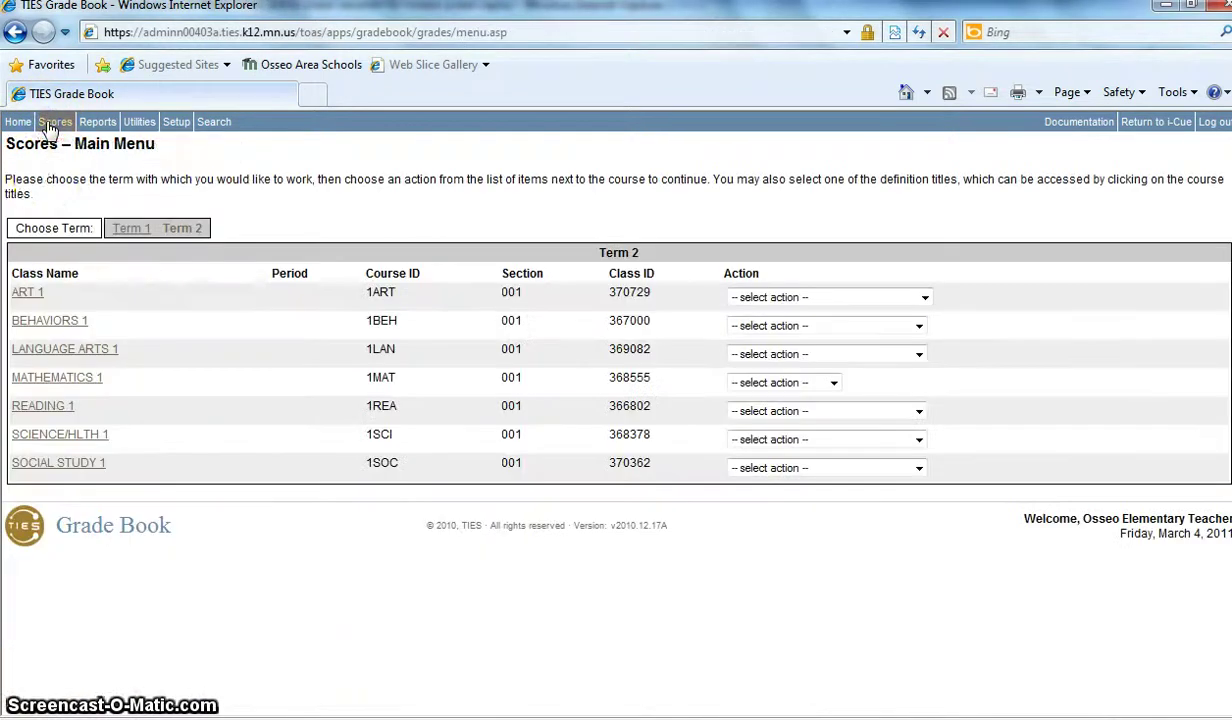
left_click(80, 465)
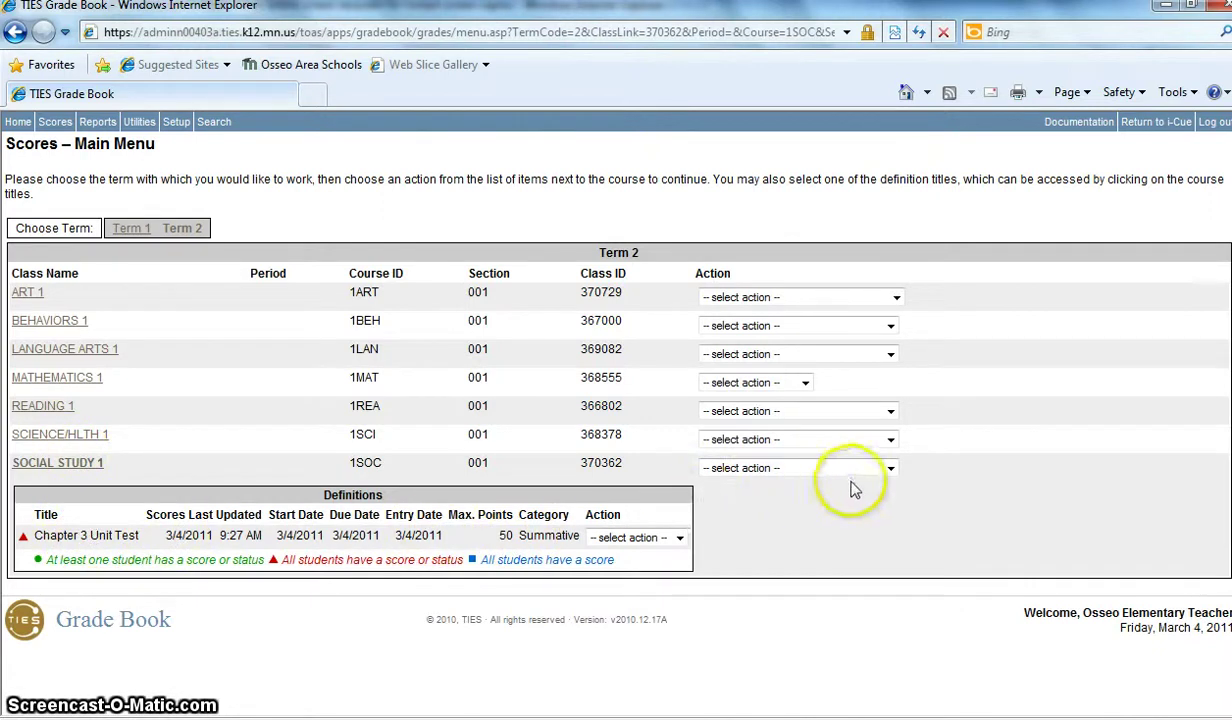
left_click(890, 470)
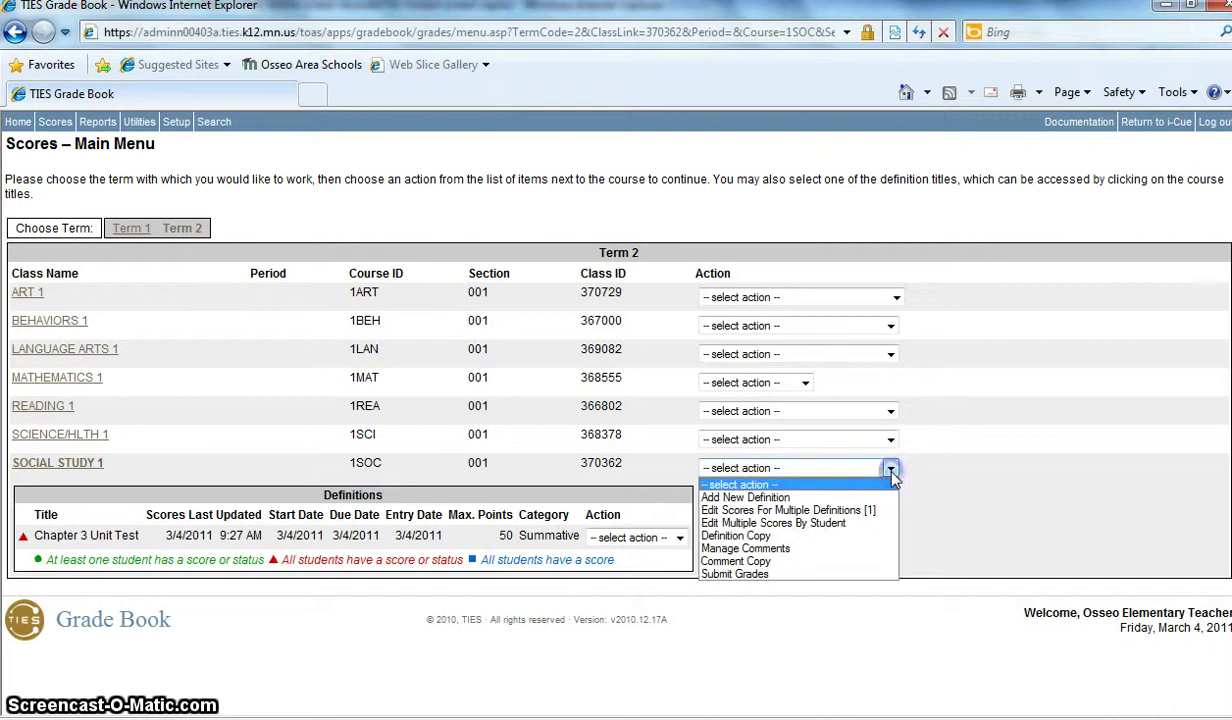
left_click(784, 498)
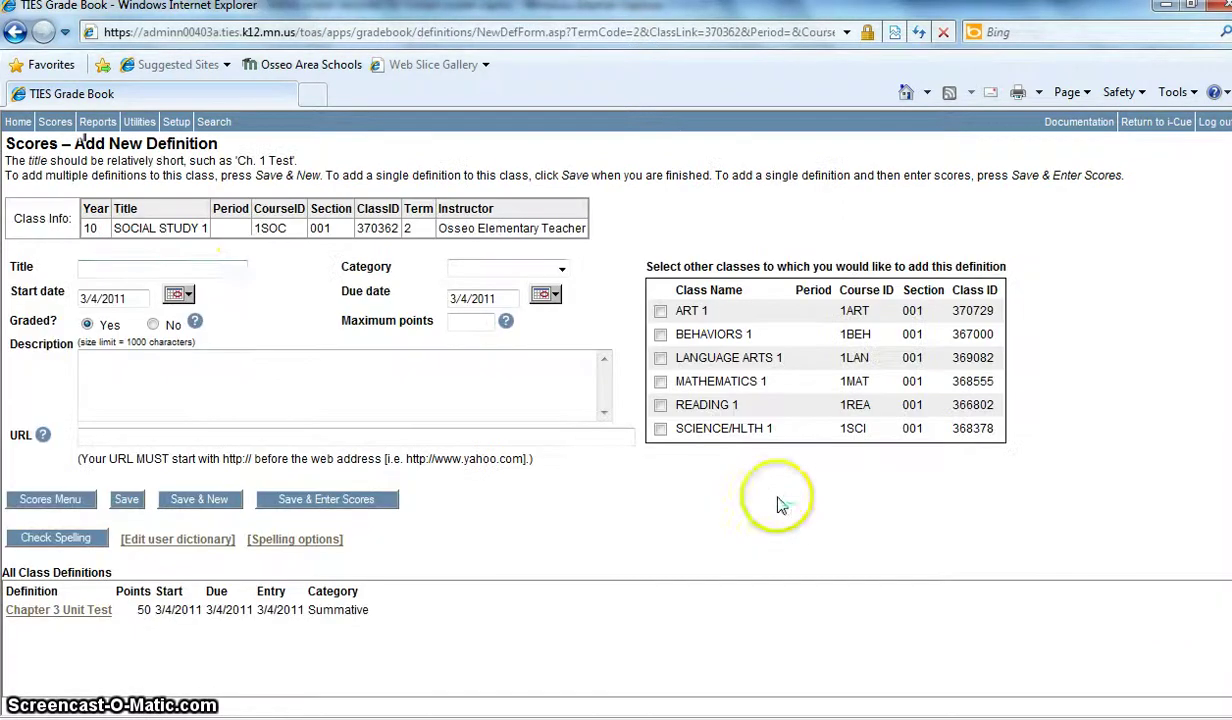
Step: Fill in 'Chapter 1.2 Homework' as title, category Formative (Wt = 20), maximum points 10
left_click(132, 270)
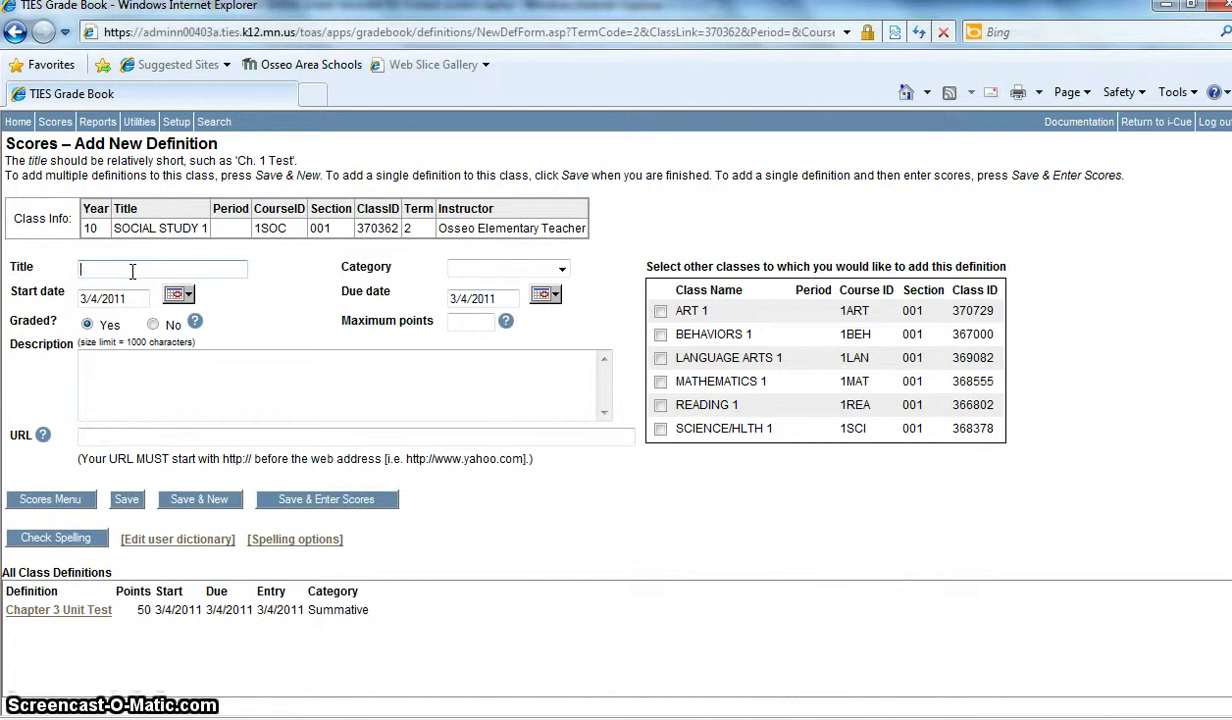
type("Chpate")
type("apter 1.2 Home")
type("work")
left_click(198, 266)
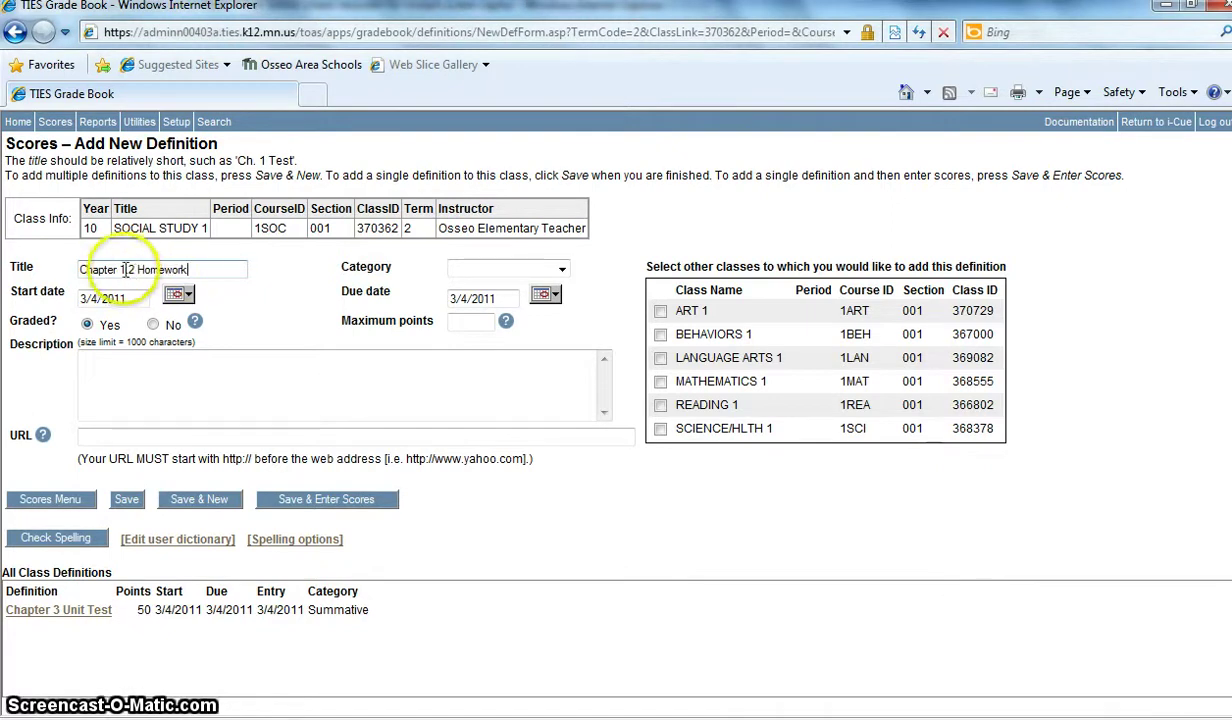
left_click(563, 270)
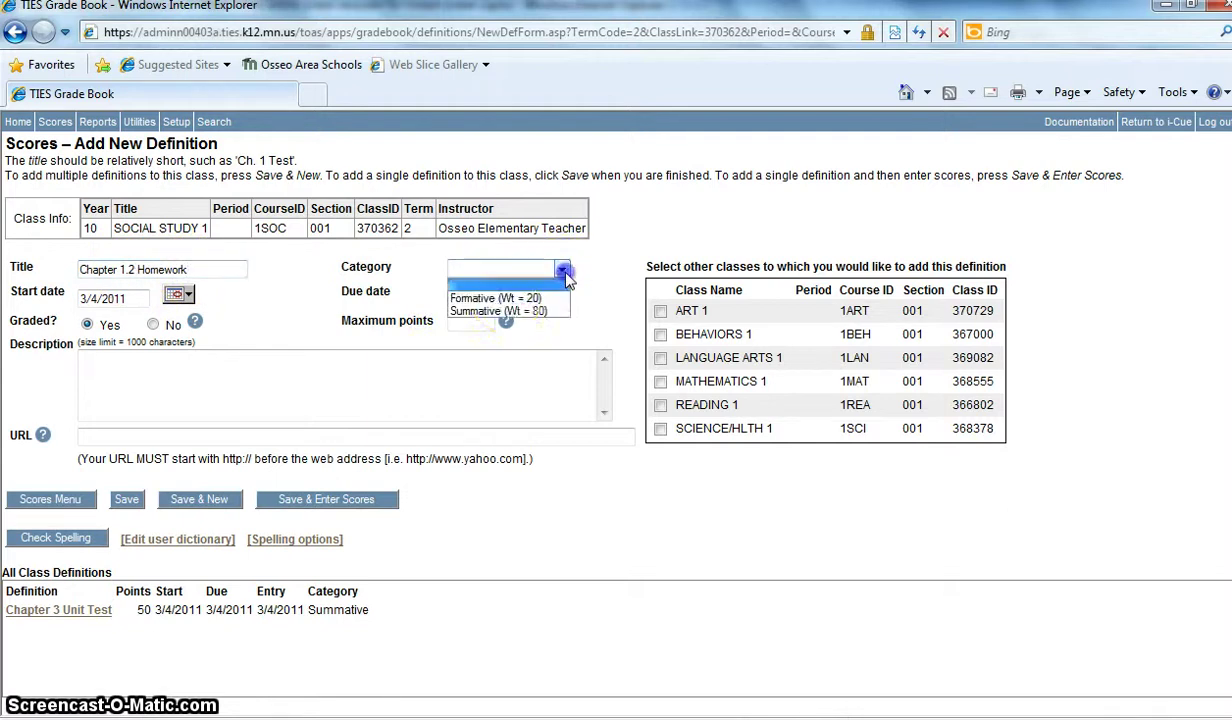
left_click(492, 298)
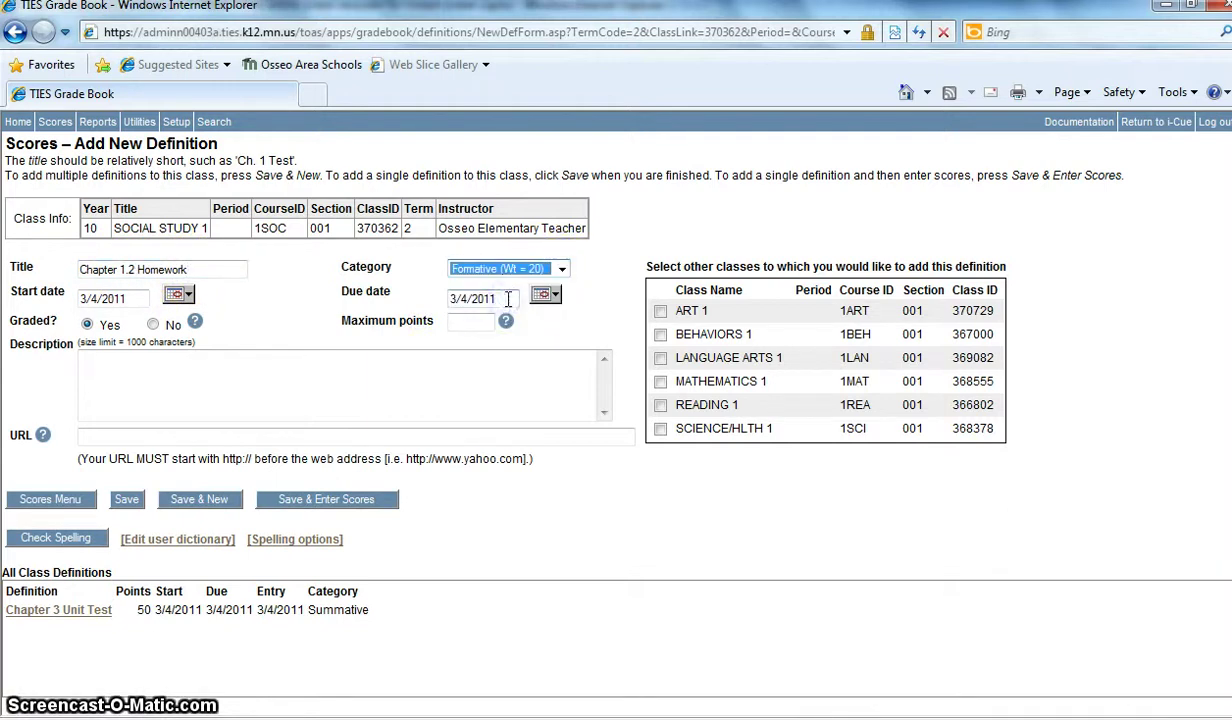
left_click(465, 323)
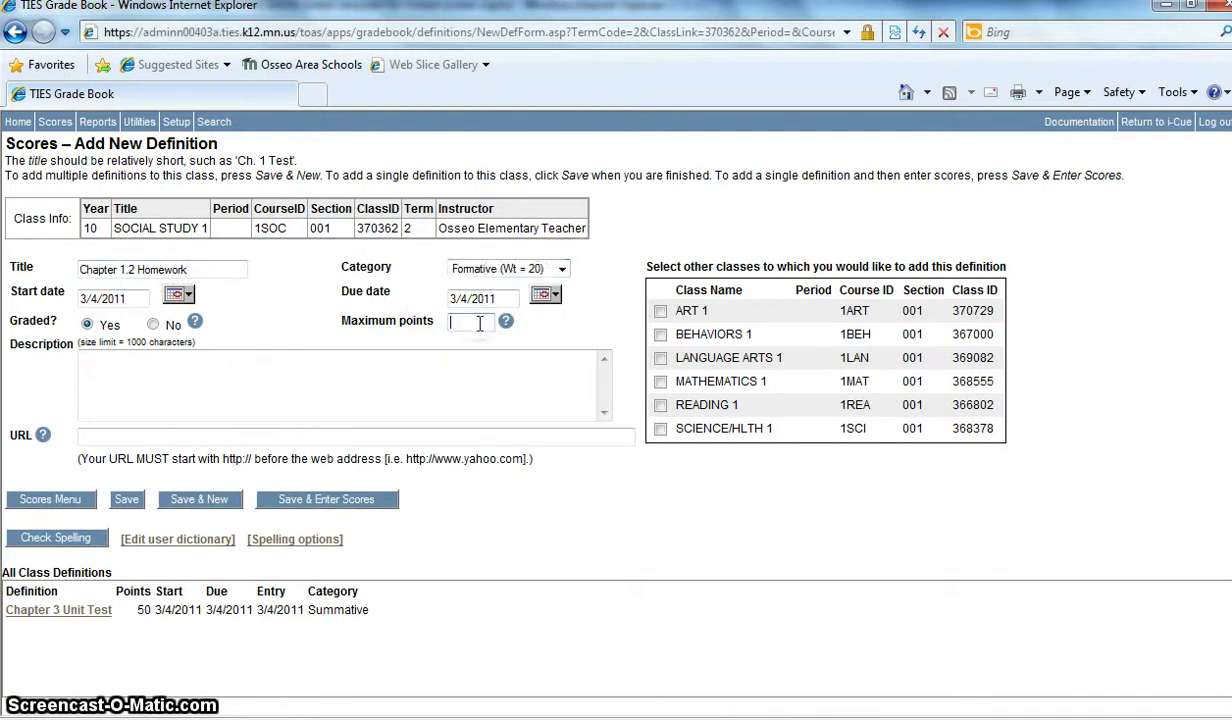
type("10")
left_click(353, 391)
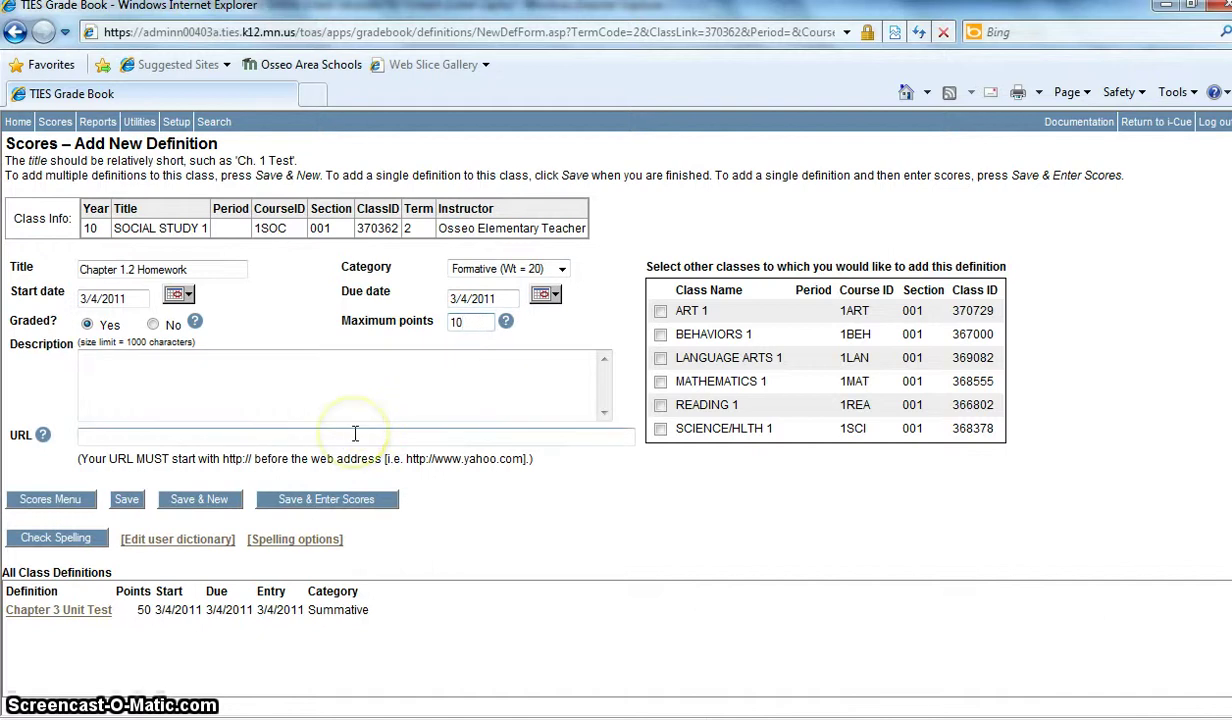
Step: Save the Chapter 1.2 Homework definition and record scores 6, 8 and 9 for the first three students
left_click(331, 511)
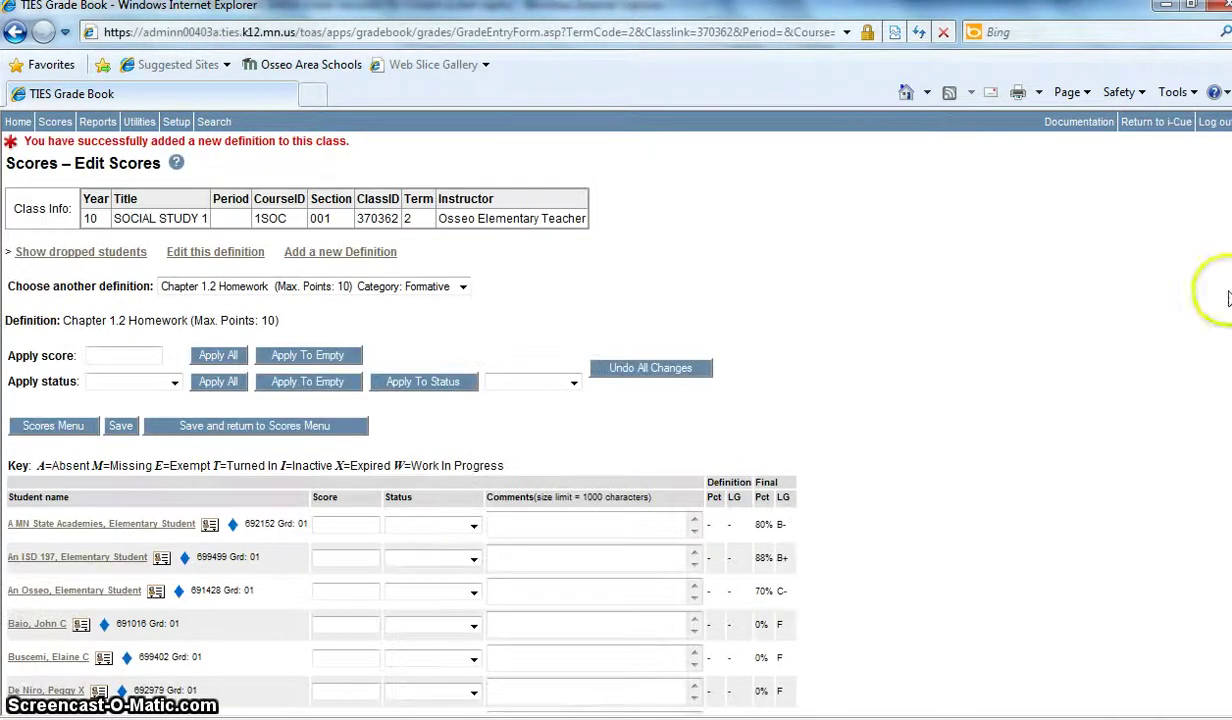
scroll(825, 308, "down", 1)
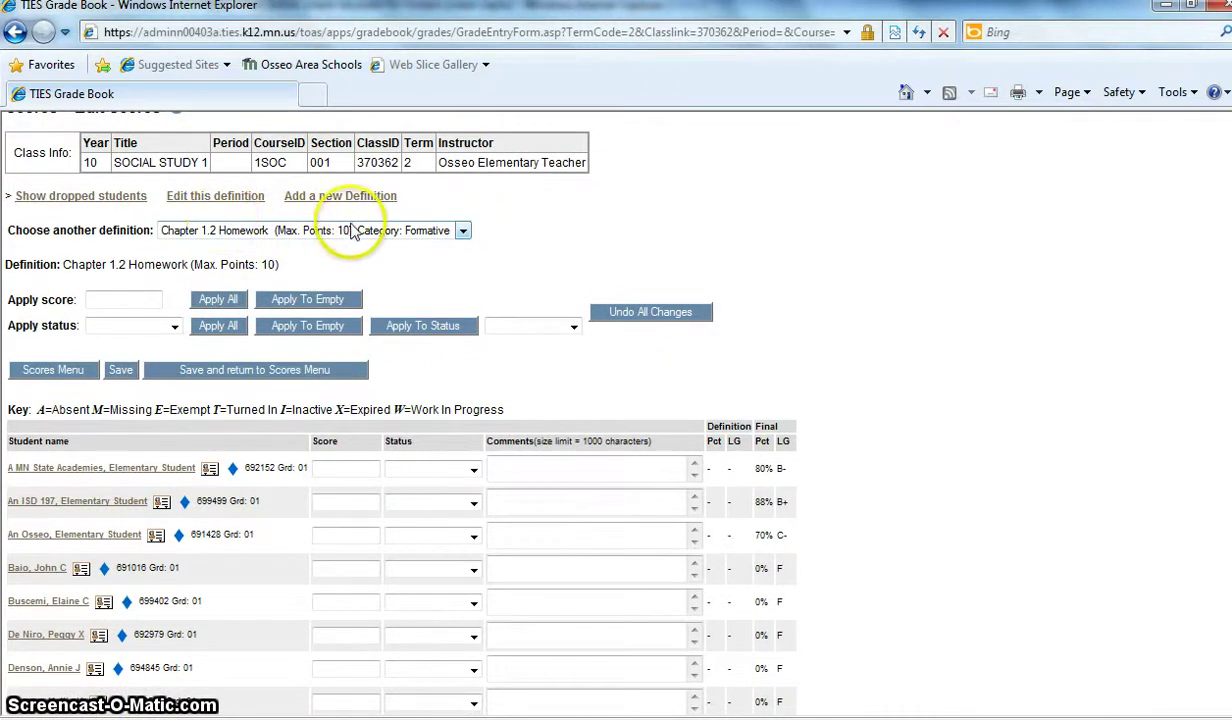
left_click(344, 468)
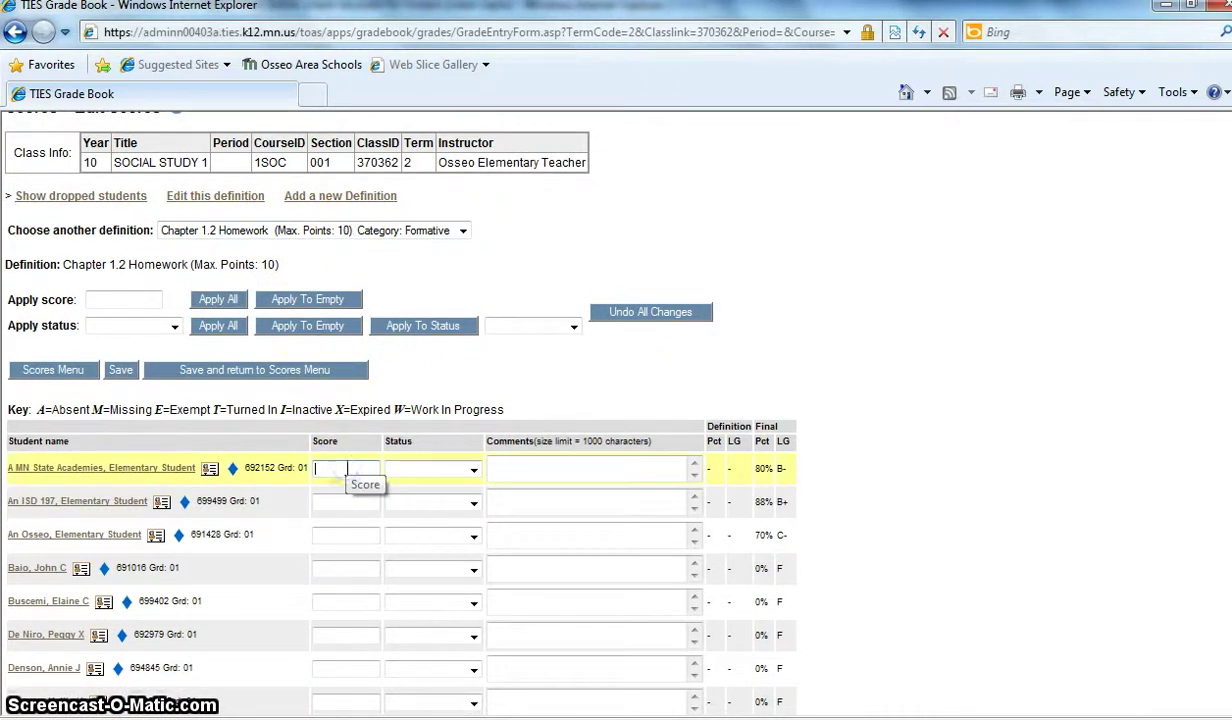
type("6")
left_click(344, 501)
type("8")
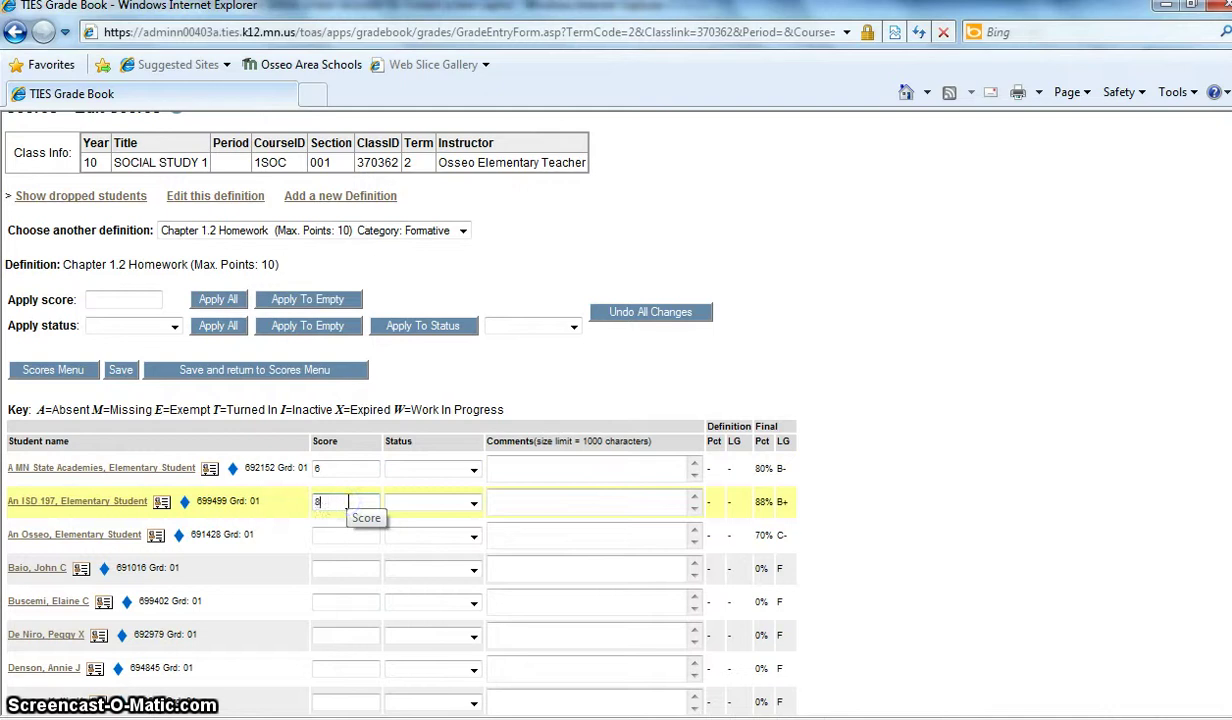
left_click(344, 536)
type("9")
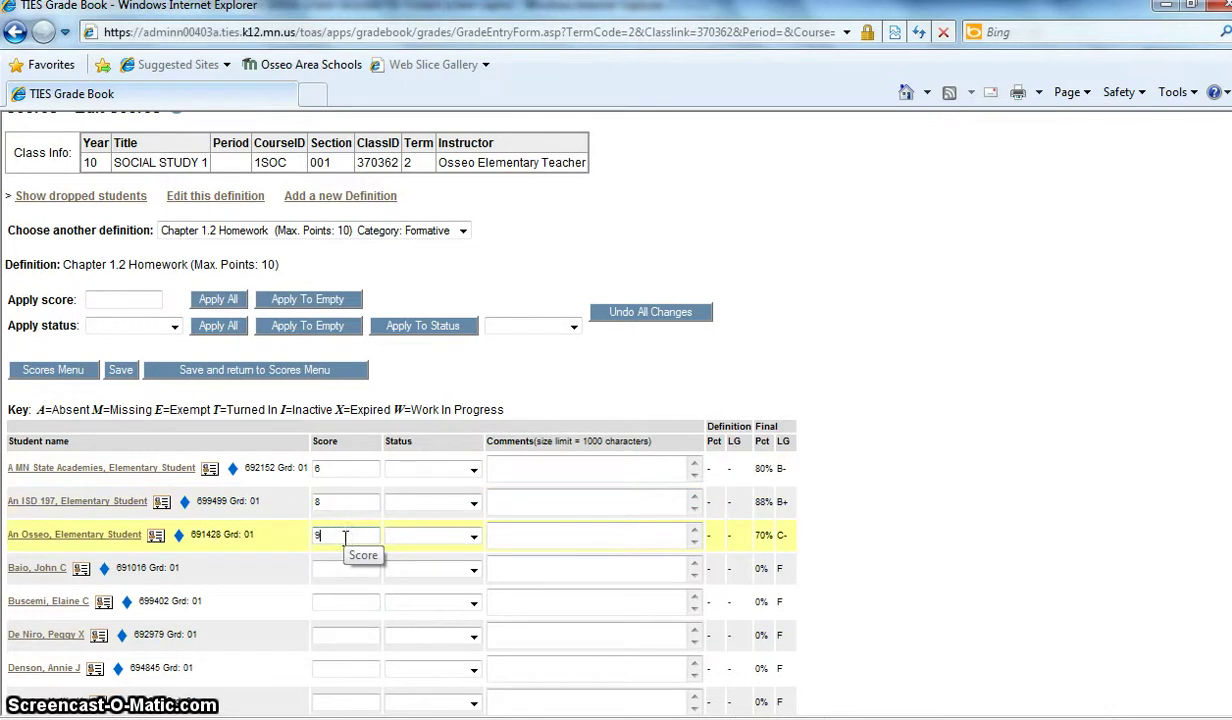
left_click(117, 376)
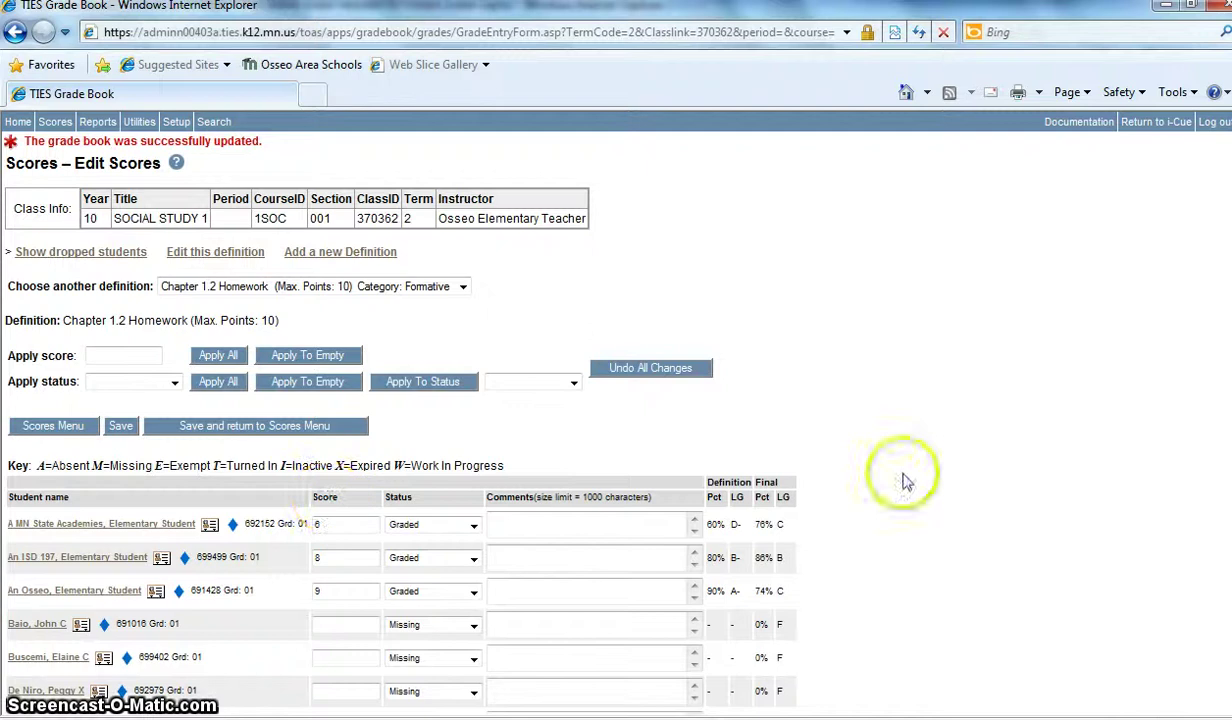
scroll(1165, 365, "down", 1)
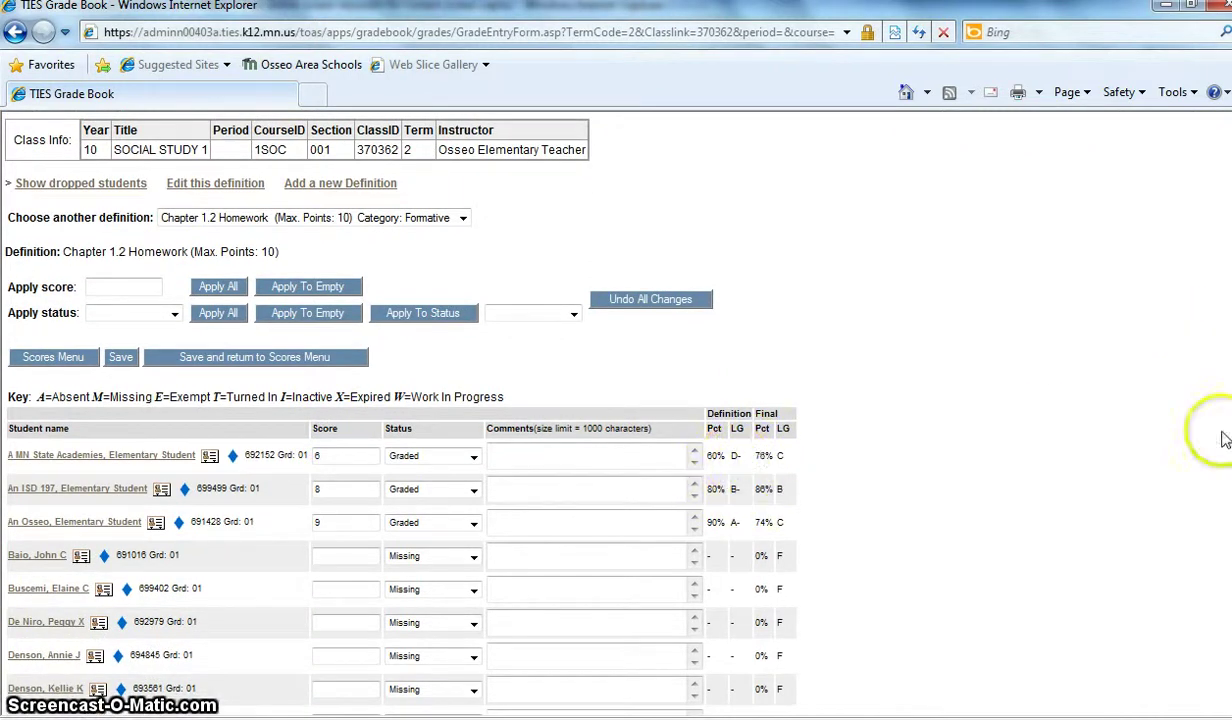
scroll(1100, 455, "down", 2)
scroll(980, 470, "up", 3)
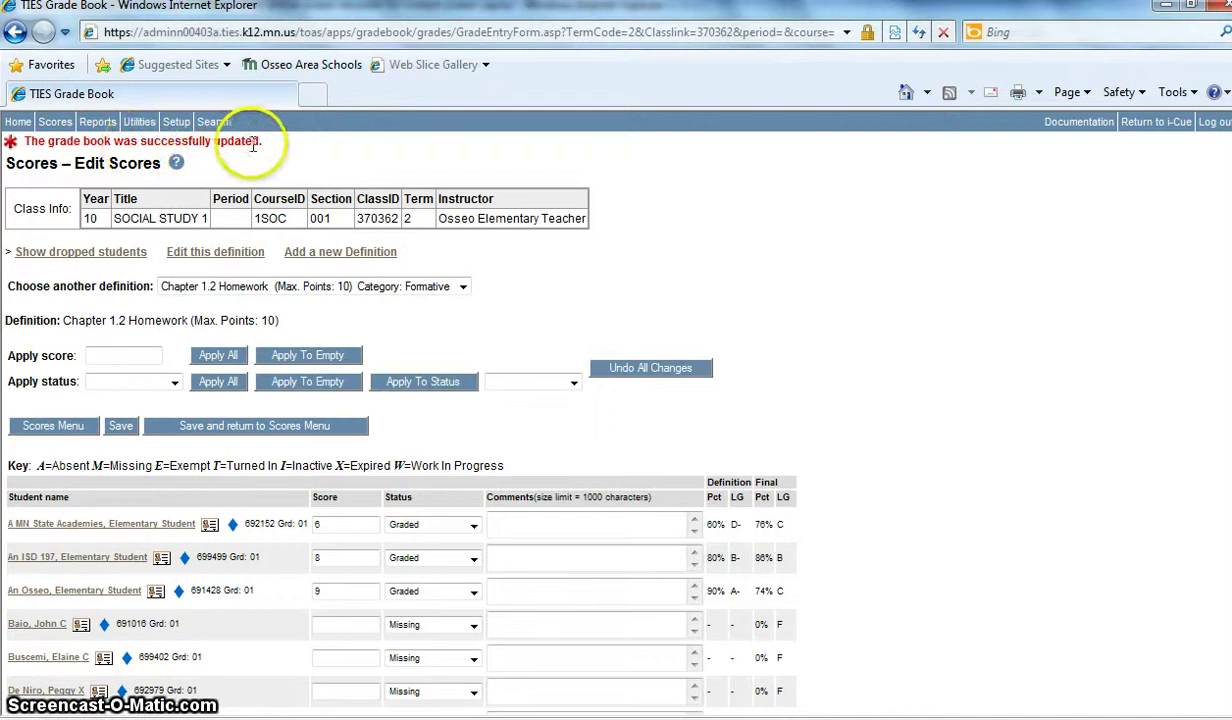
left_click_drag(261, 141, 143, 141)
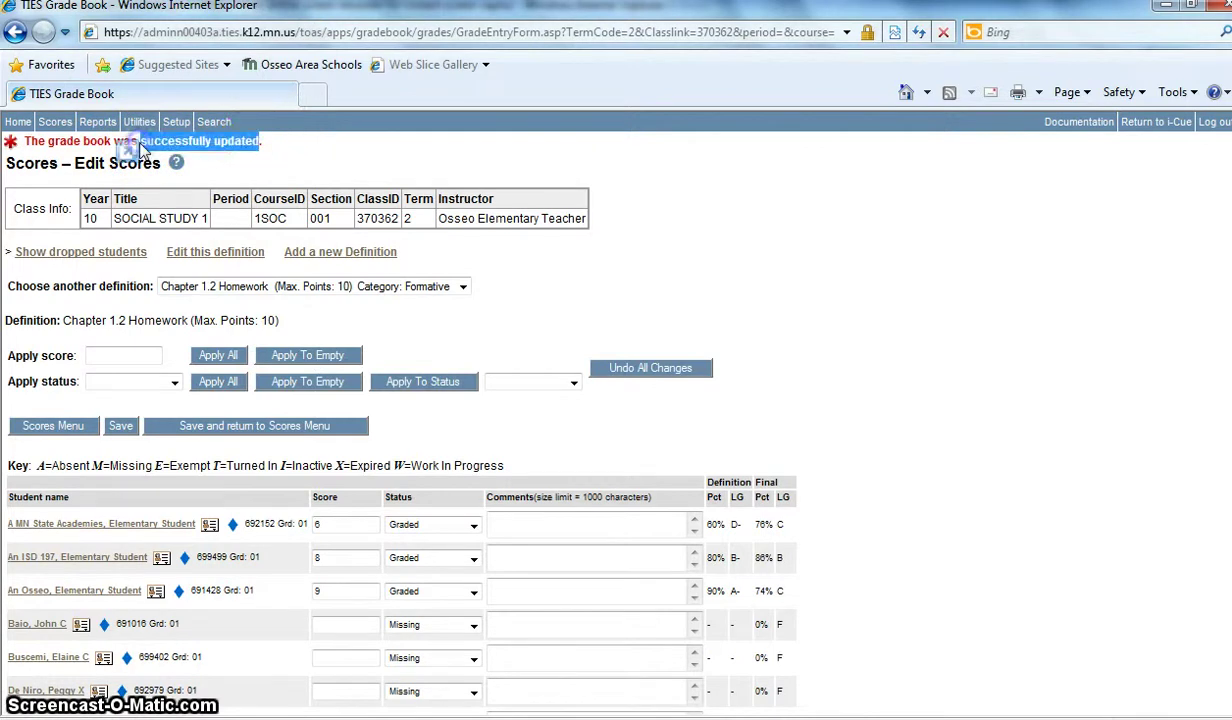
left_click(308, 165)
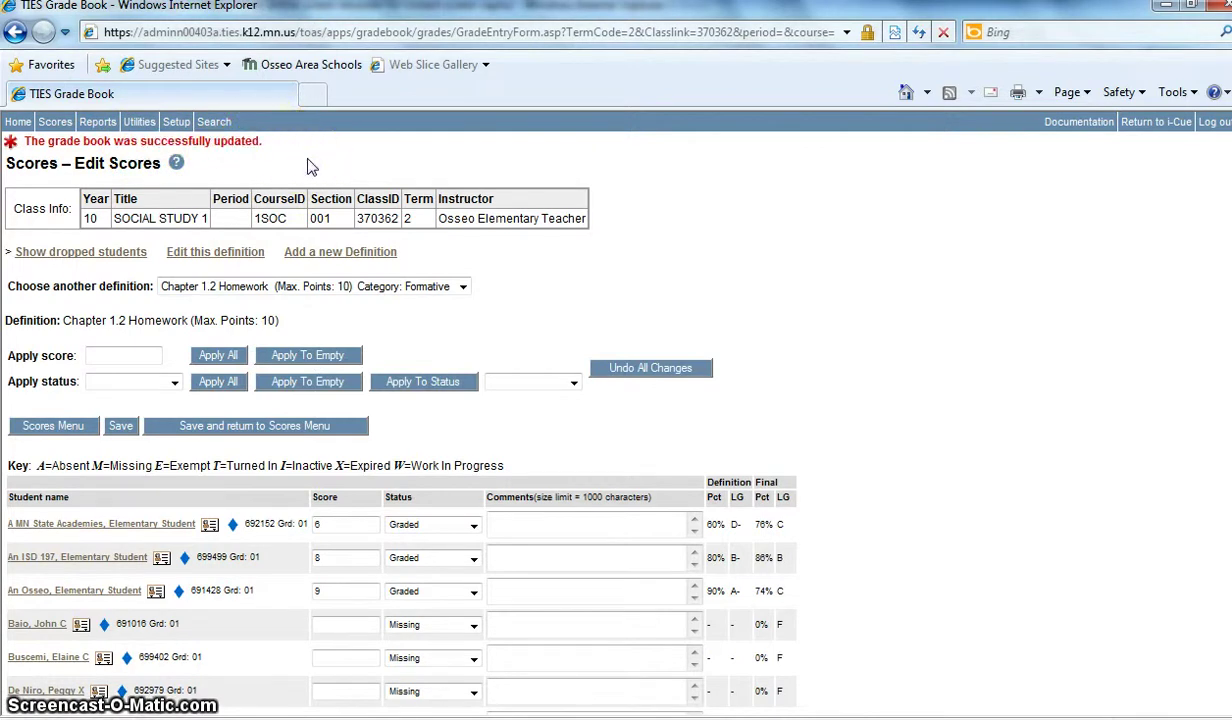